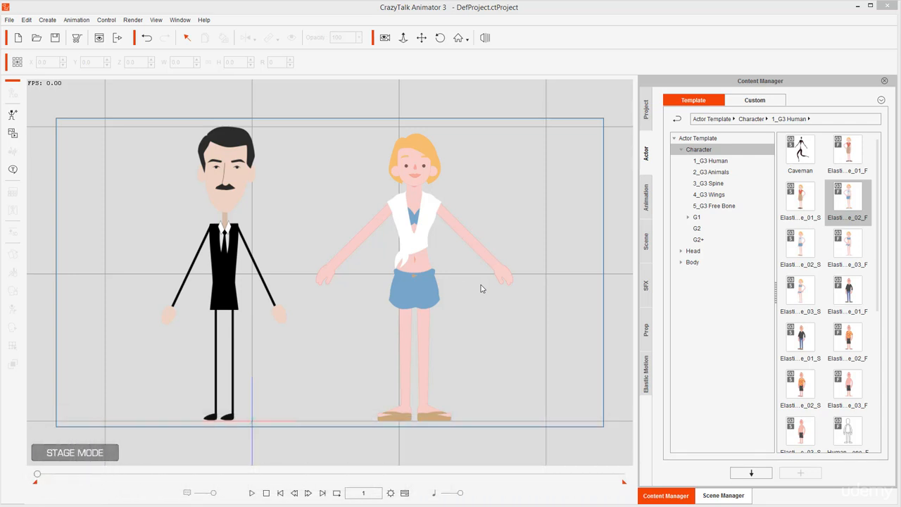
- Open the Face Key Editor for the man in the black suit and place the dialog just beside his head
left_click(232, 242)
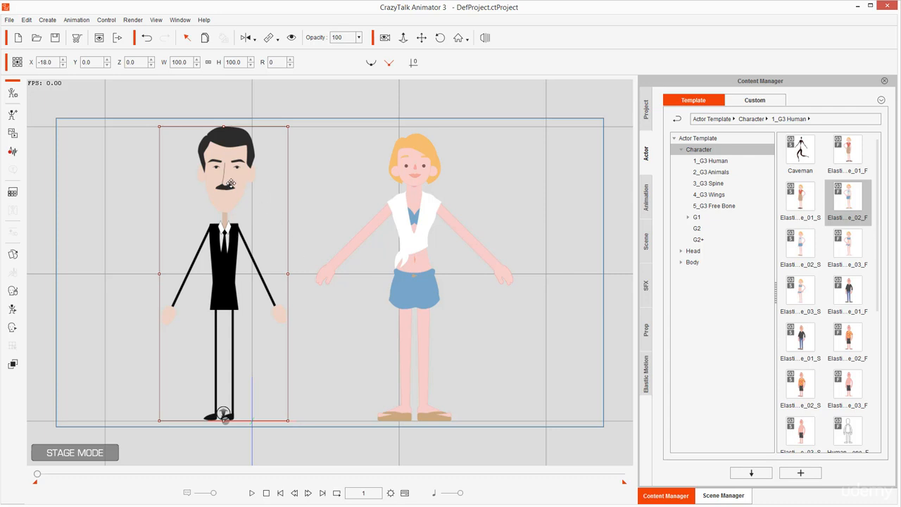
key("ctrl+k")
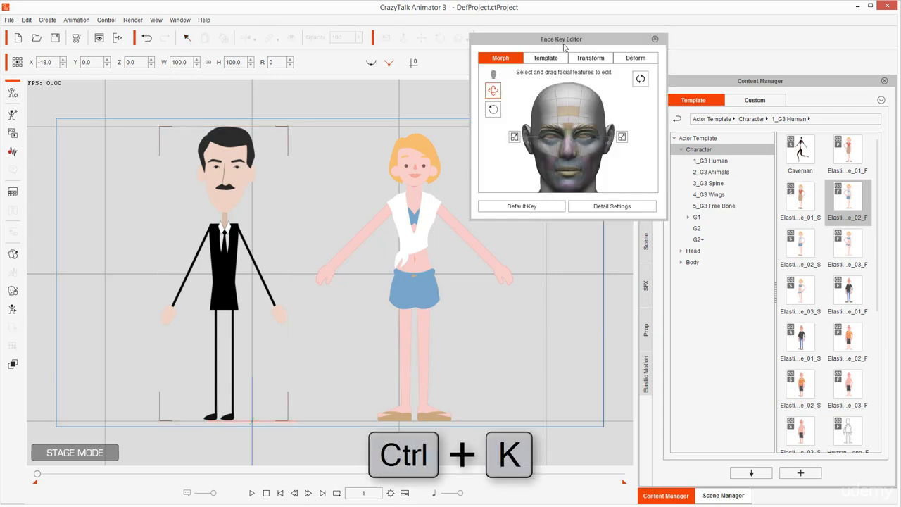
mouse_move(534, 38)
left_mouse_down()
mouse_move(635, 47)
mouse_move(575, 31)
mouse_move(522, 37)
mouse_move(521, 46)
mouse_move(596, 46)
mouse_move(555, 38)
left_mouse_up()
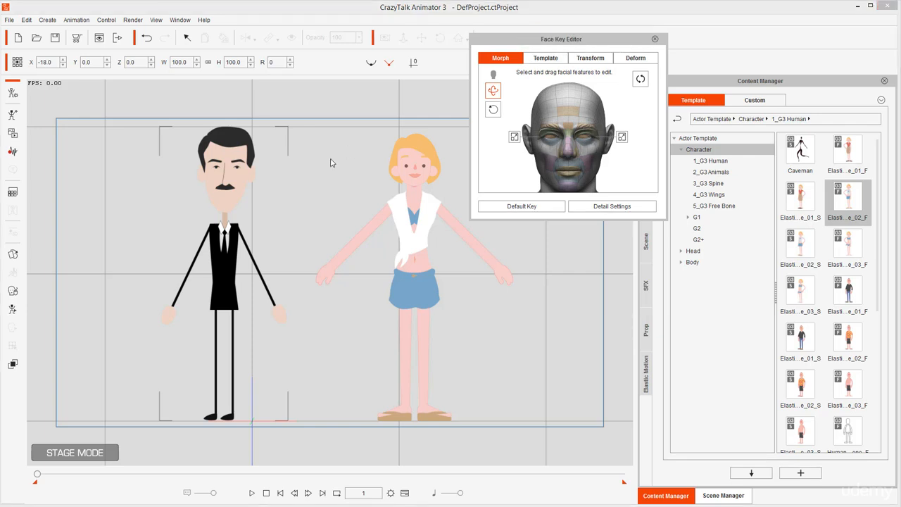
left_click(655, 41)
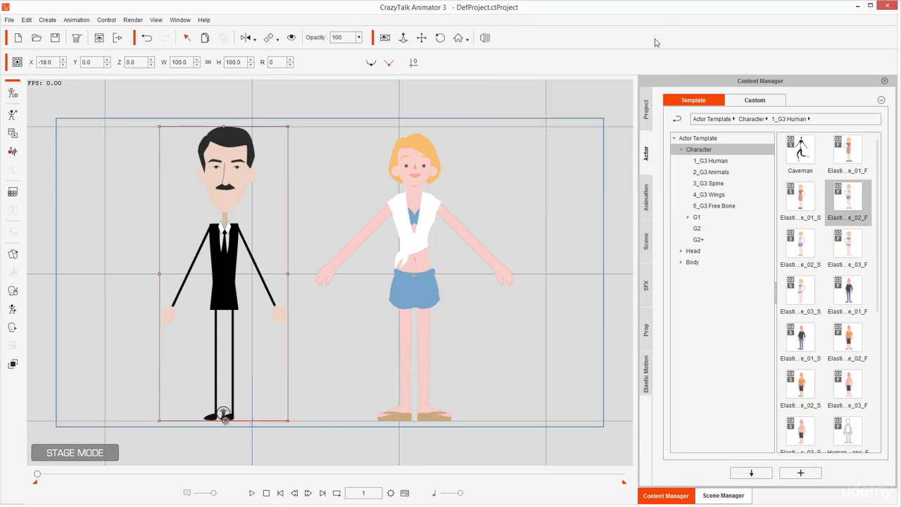
left_click(12, 328)
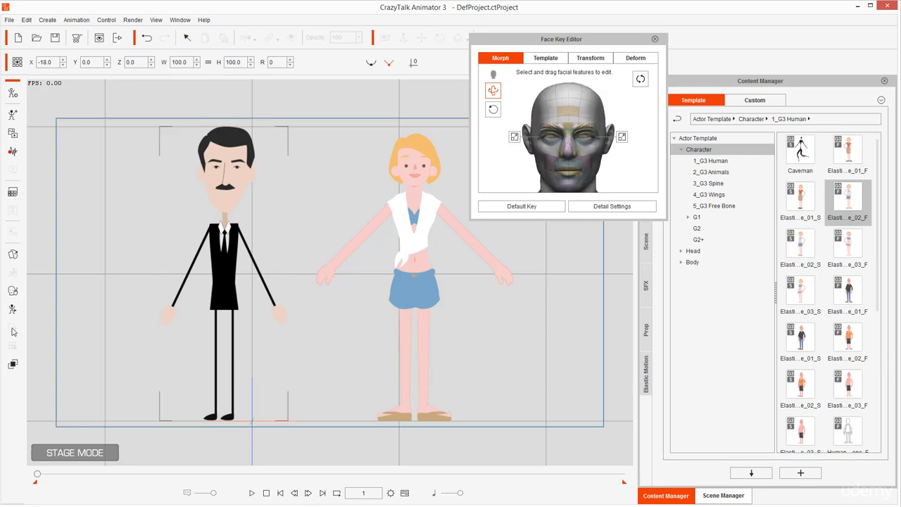
left_click_drag(529, 45, 371, 102)
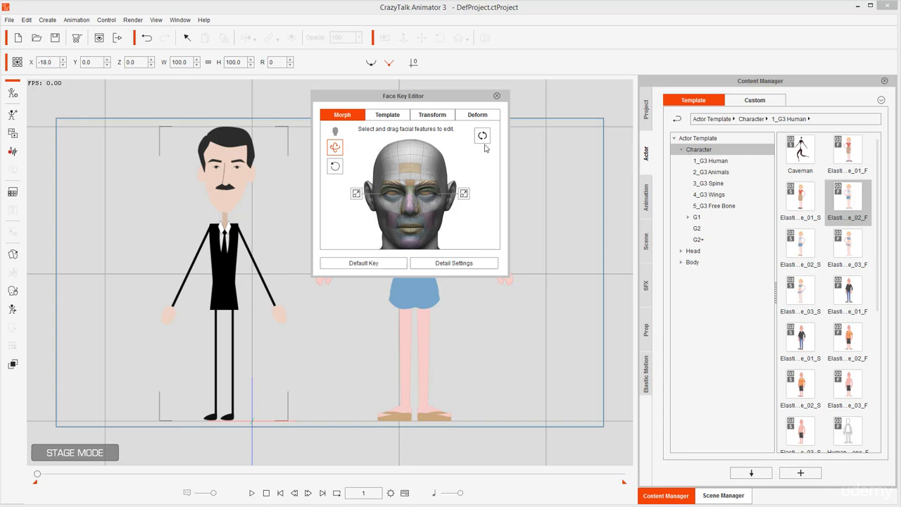
left_click(417, 224)
mouse_move(336, 141)
left_mouse_down()
mouse_move(320, 161)
mouse_move(342, 164)
mouse_move(352, 152)
mouse_move(347, 138)
mouse_move(324, 143)
mouse_move(341, 163)
mouse_move(349, 144)
mouse_move(334, 134)
mouse_move(321, 161)
mouse_move(343, 164)
mouse_move(342, 140)
left_mouse_up()
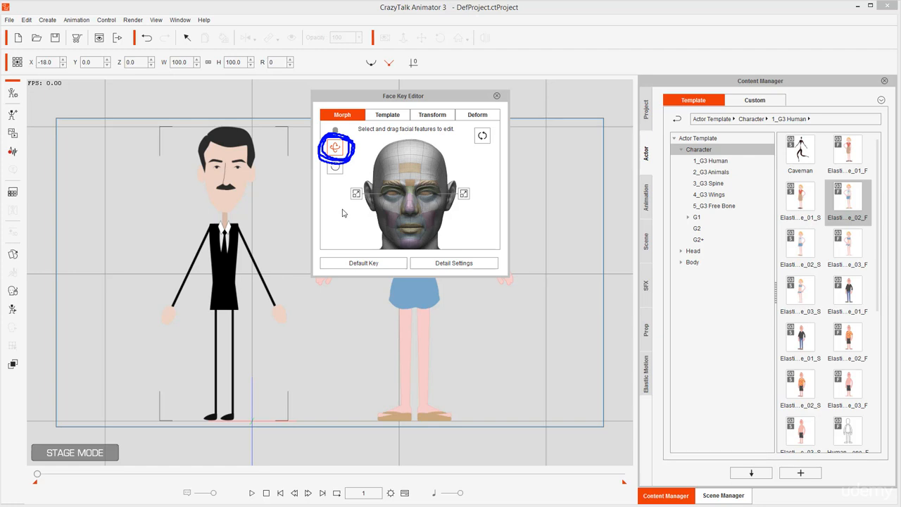
key("Escape")
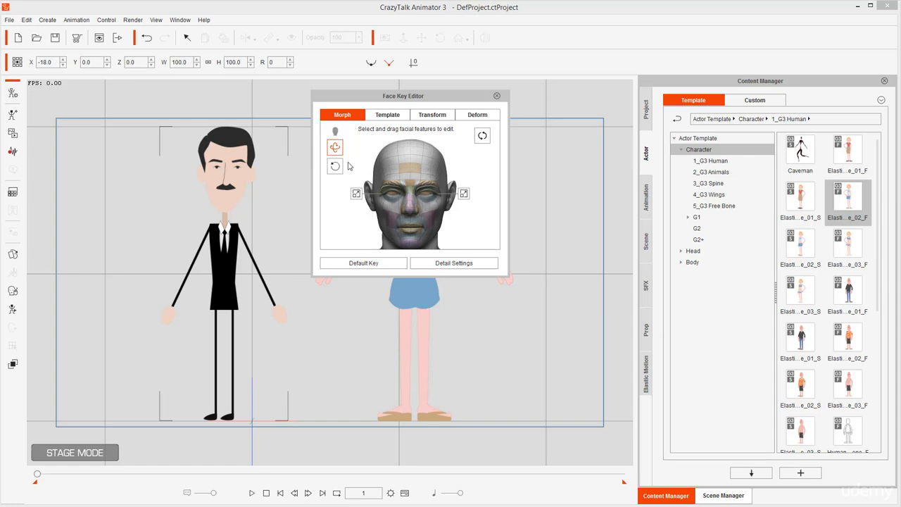
mouse_move(346, 163)
left_mouse_down()
mouse_move(325, 162)
mouse_move(325, 179)
mouse_move(349, 169)
left_mouse_up()
key("Escape")
- Select the upper eyelids on the dummy head and morph the suited man's eyes closed
left_click_drag(411, 153, 513, 164)
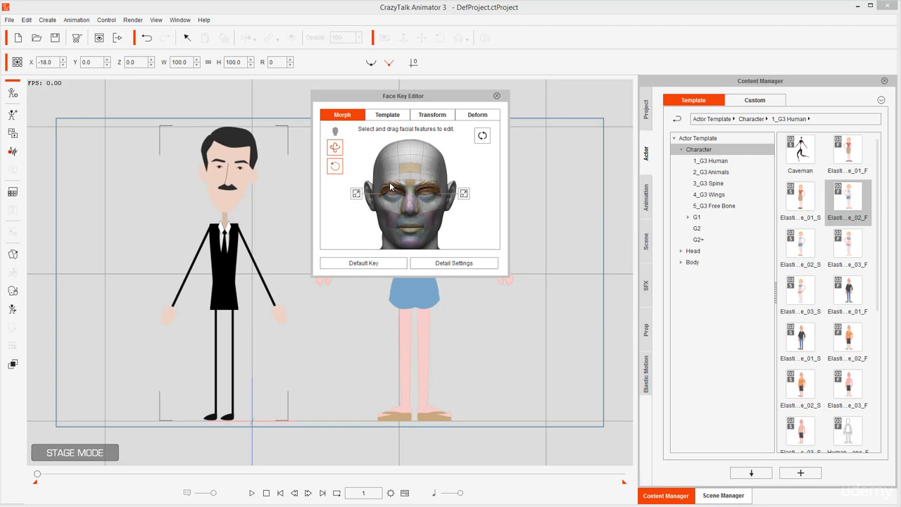
left_click(426, 181)
left_click(411, 230)
mouse_move(426, 179)
left_mouse_down()
mouse_move(363, 193)
mouse_move(436, 205)
mouse_move(420, 180)
left_mouse_up()
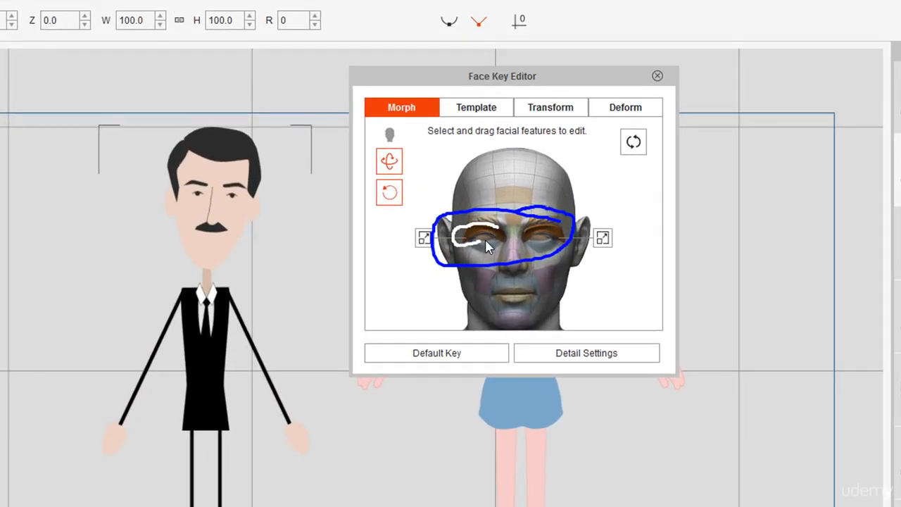
mouse_move(485, 239)
left_mouse_down()
mouse_move(508, 248)
mouse_move(515, 228)
mouse_move(490, 223)
mouse_move(486, 238)
mouse_move(473, 230)
mouse_move(475, 295)
mouse_move(492, 239)
mouse_move(513, 225)
mouse_move(497, 215)
mouse_move(460, 222)
mouse_move(448, 244)
mouse_move(494, 244)
left_mouse_up()
key("Escape")
key("Escape")
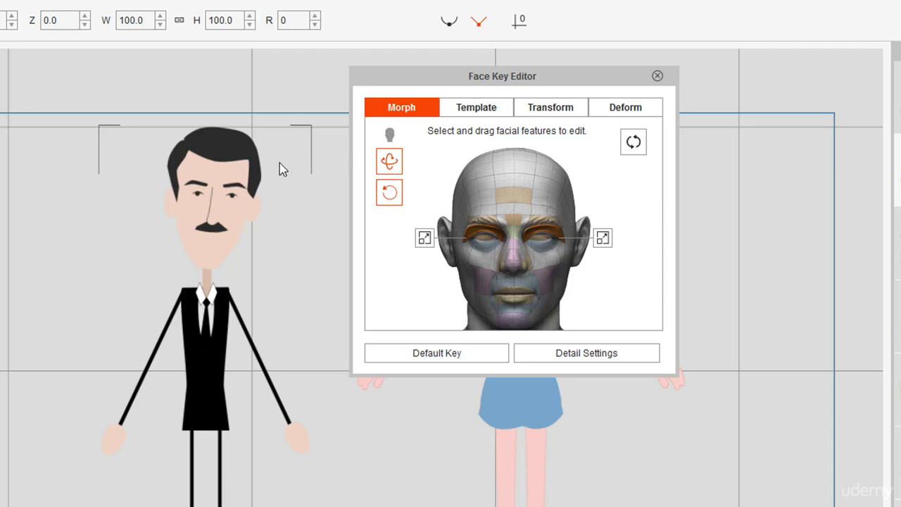
left_click_drag(482, 169, 422, 4)
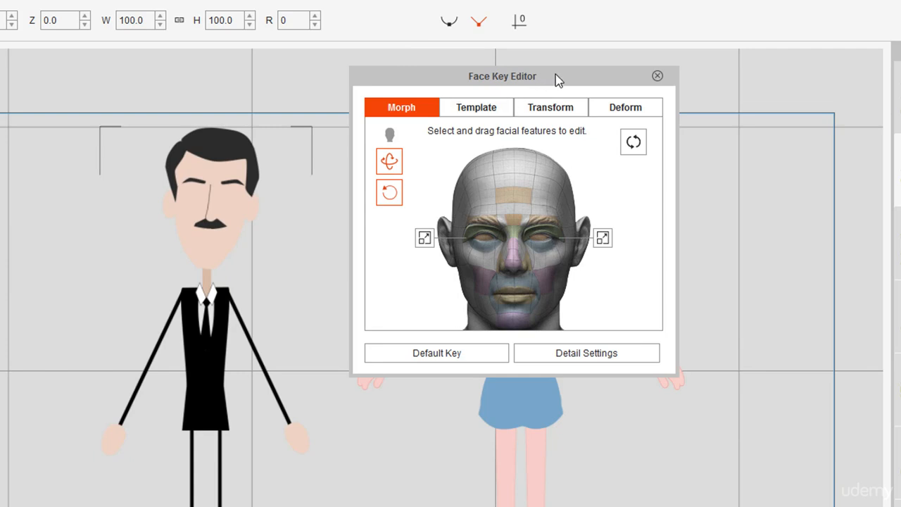
- Morph the blonde woman's eyes closed in the Face Key Editor using the dummy head's upper eyelids, and close the editor
left_click_drag(578, 83, 900, 73)
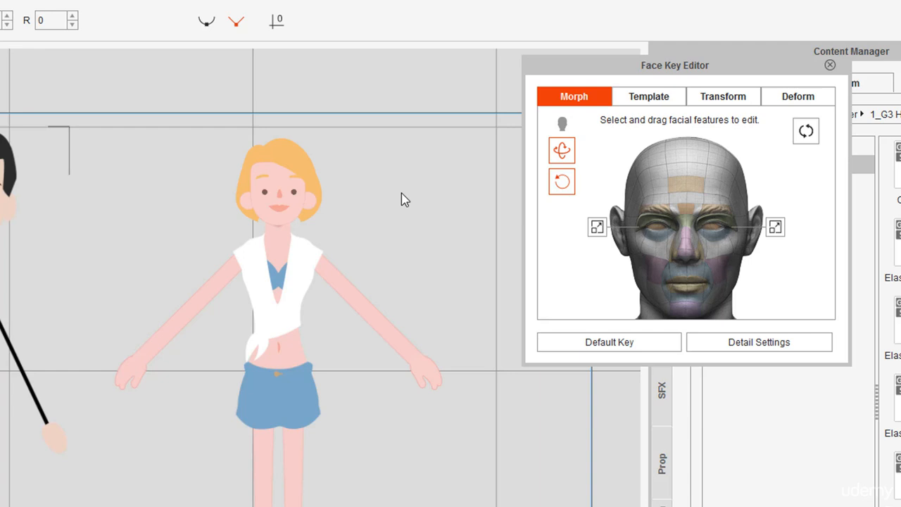
left_click(286, 171)
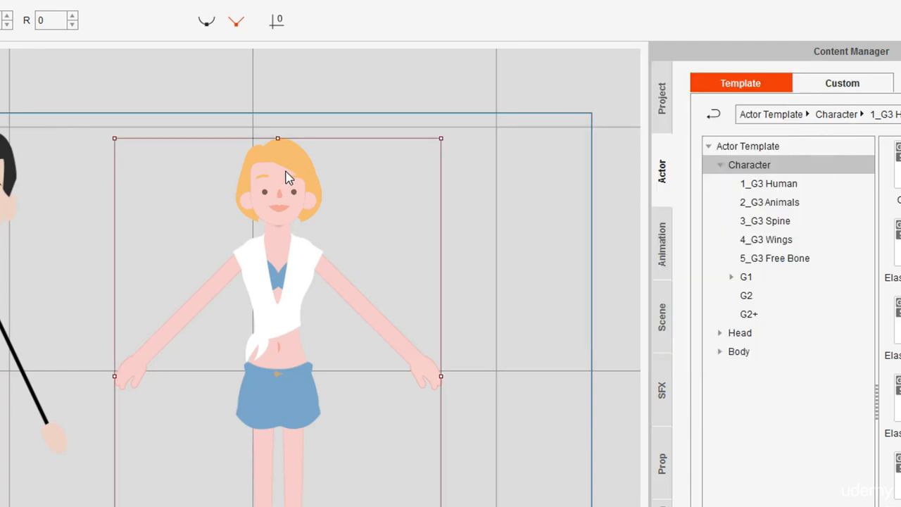
key("ctrl+k")
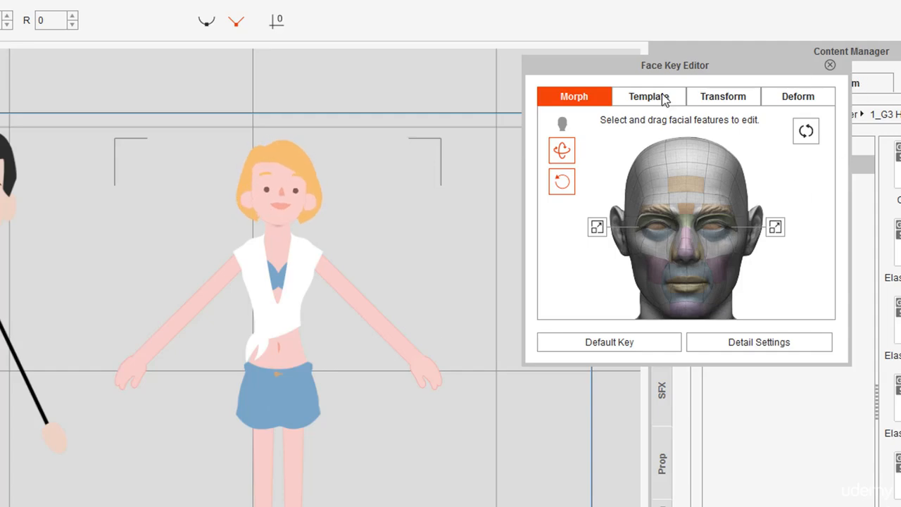
scroll(340, 325, "up", 5)
scroll(235, 387, "up", 5)
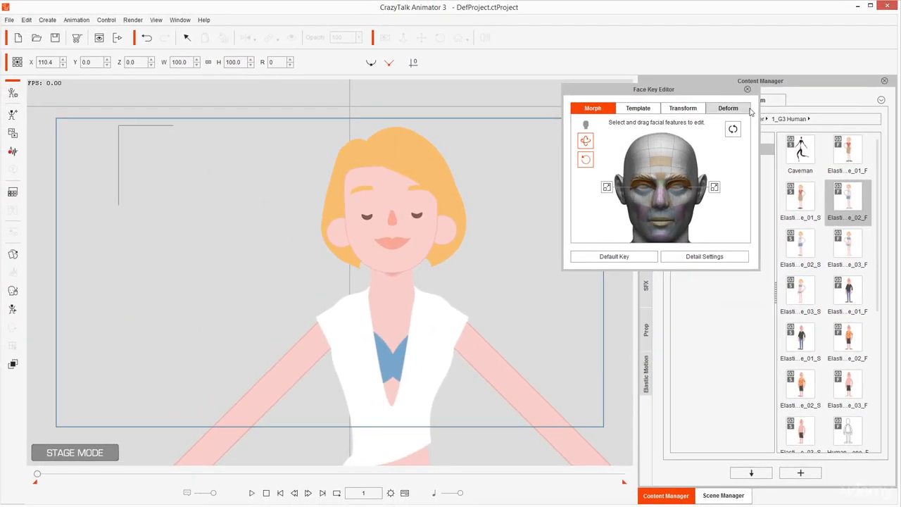
left_click(748, 91)
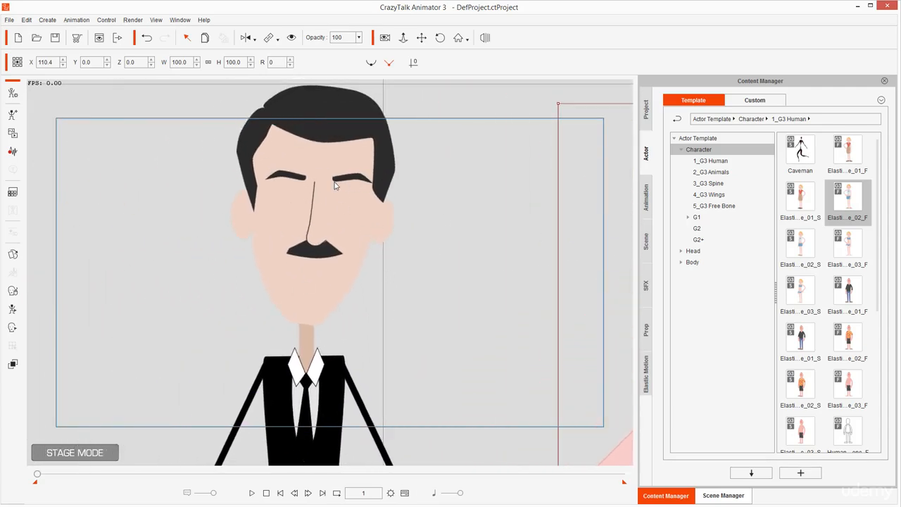
- Select the suited man again and reopen the Face Key Editor for him
left_click(346, 200)
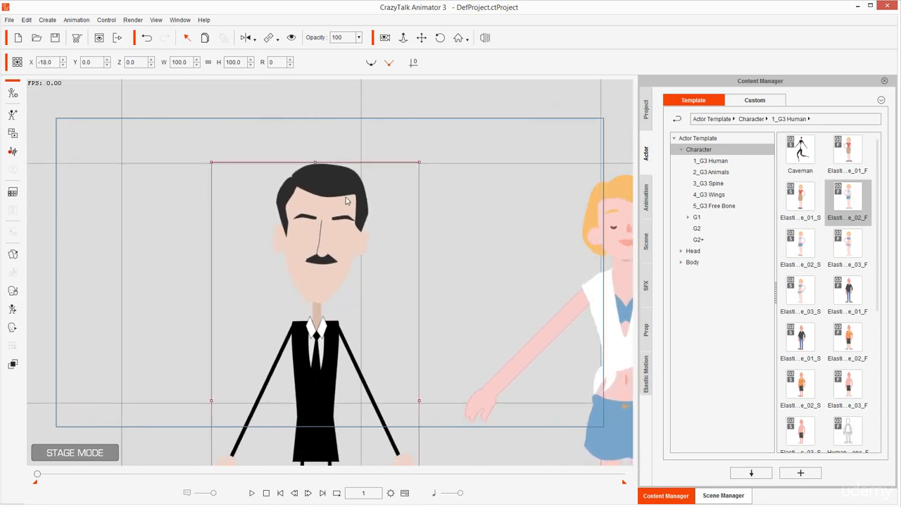
left_click_drag(464, 214, 377, 239)
mouse_move(465, 216)
left_mouse_down()
mouse_move(396, 235)
mouse_move(394, 224)
mouse_move(370, 239)
mouse_move(408, 255)
left_mouse_up()
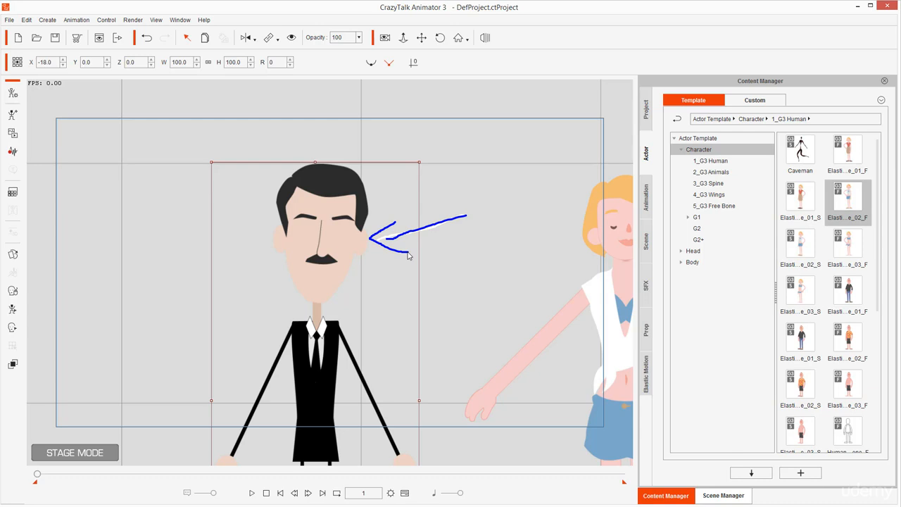
key("Escape")
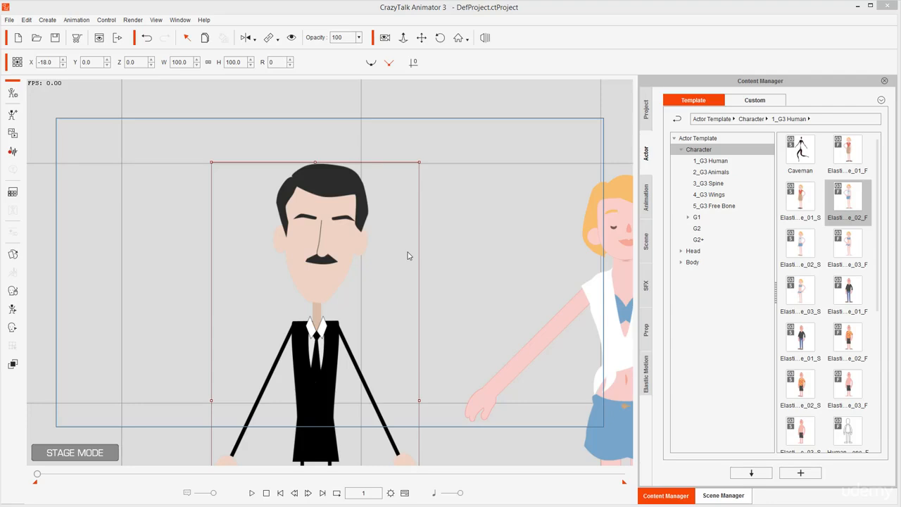
key("ctrl+k")
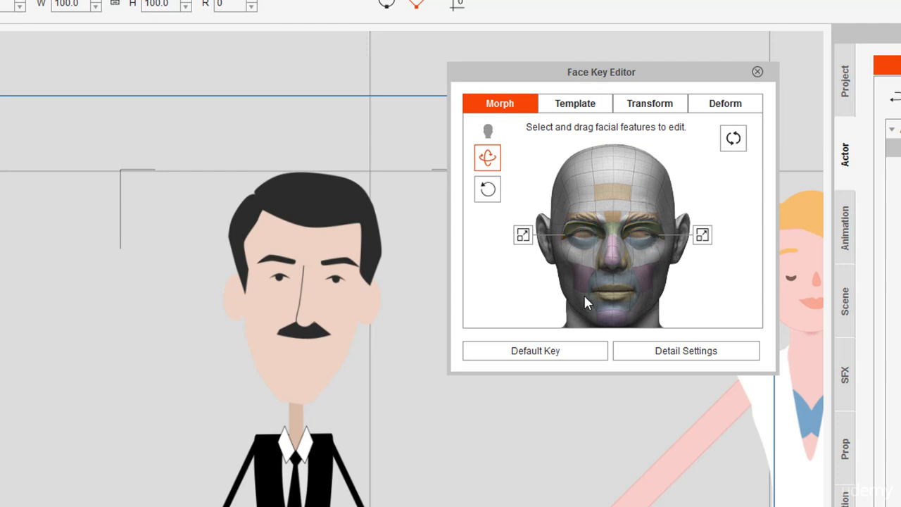
- Select both upper eyelids on the dummy head and try small facial morphs on the suited man
left_click_drag(649, 157, 380, 226)
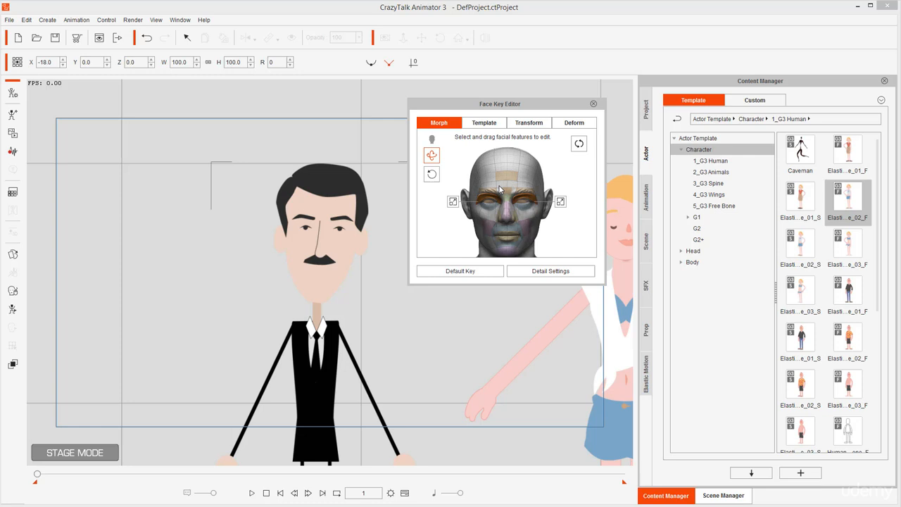
left_click_drag(499, 189, 486, 284)
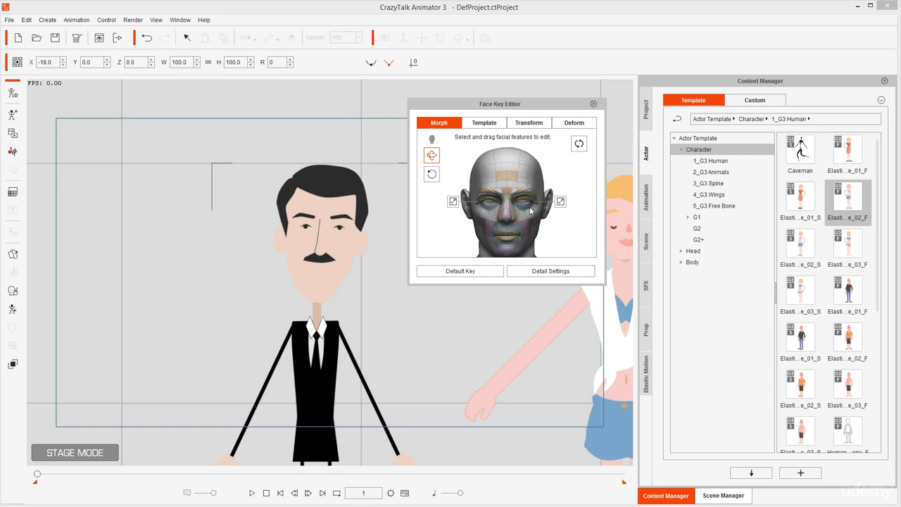
left_click_drag(509, 172, 465, 210)
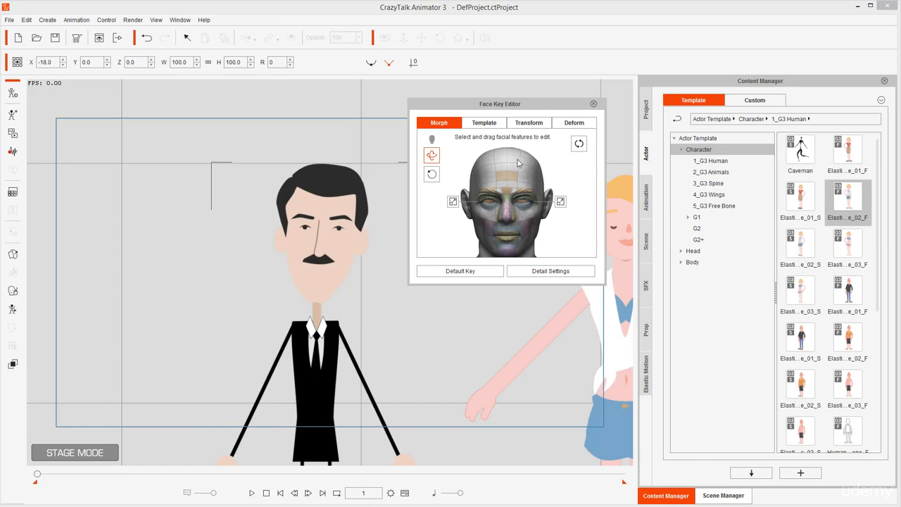
left_click_drag(524, 165, 507, 181)
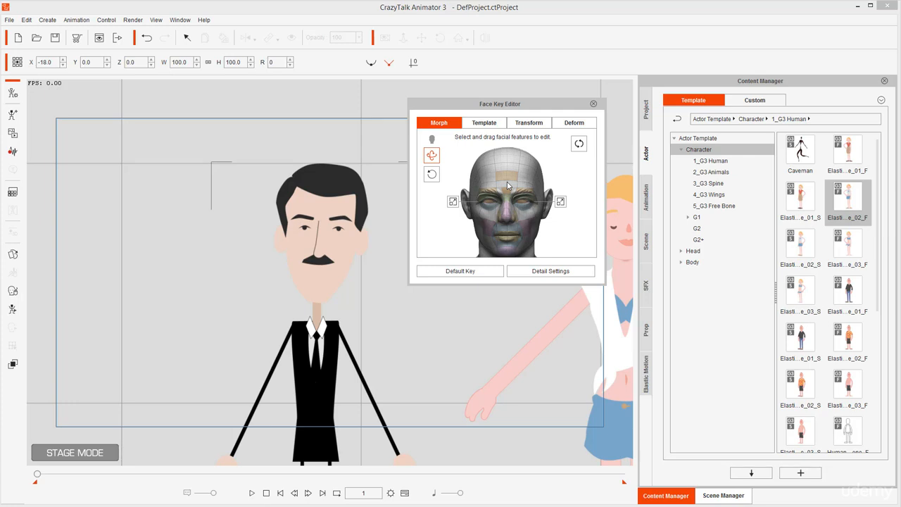